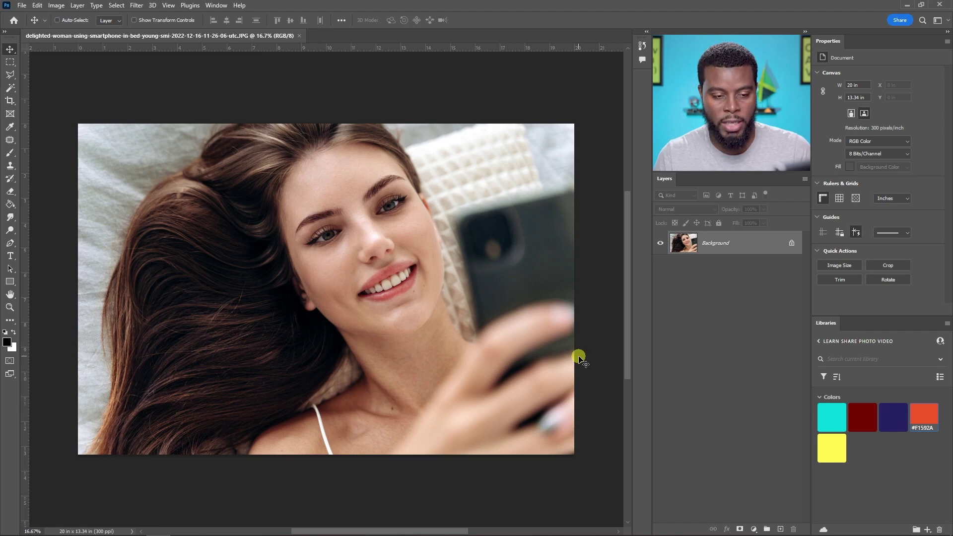
- Duplicate the portrait's Background layer as Layer 1 with Ctrl+J
key(ctrl+j)
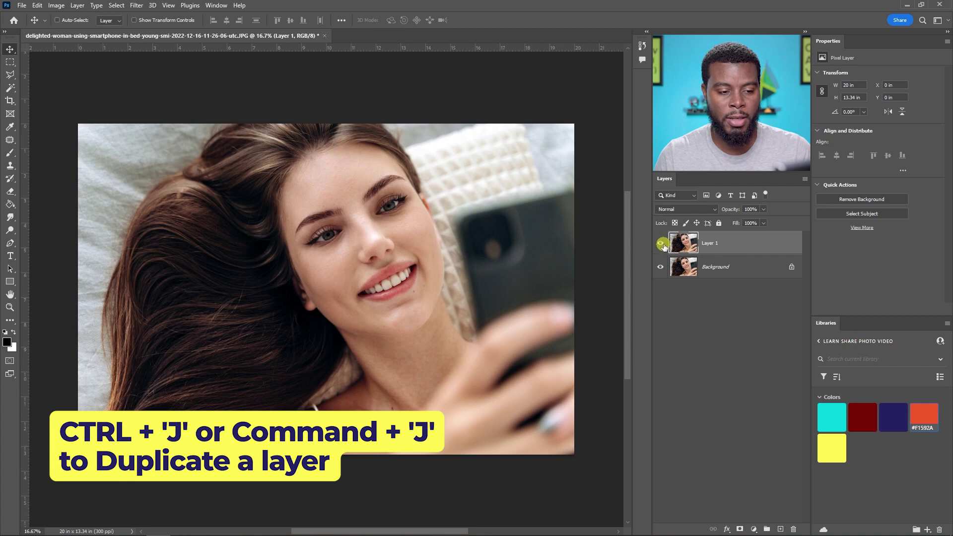
- Convert Layer 1 to a smart object and launch the Camera Raw filter on it
right_click(733, 242)
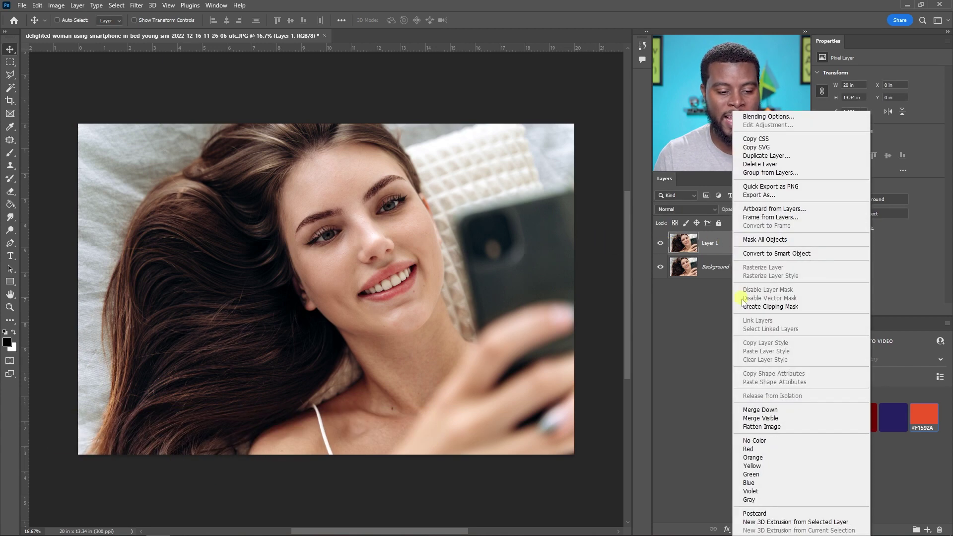
click(765, 253)
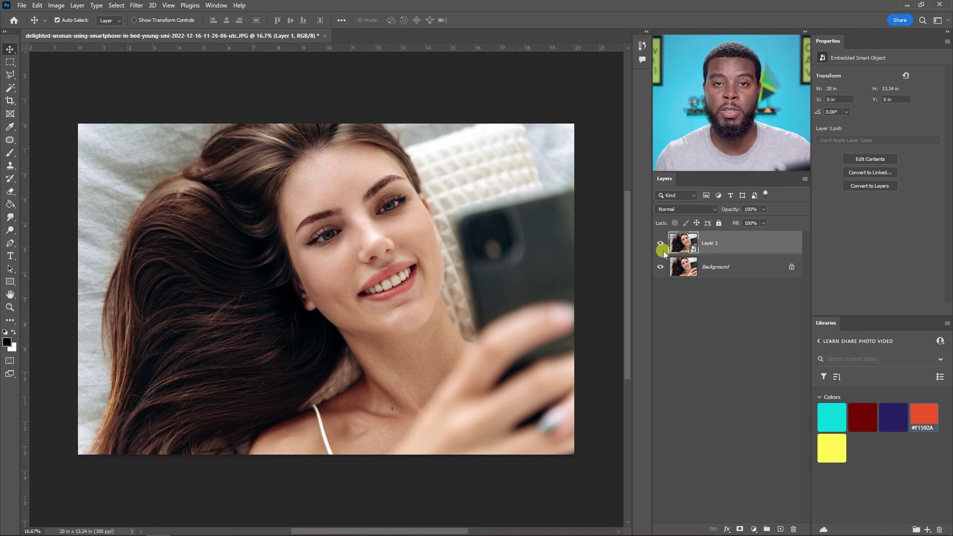
key(ctrl+shift+a)
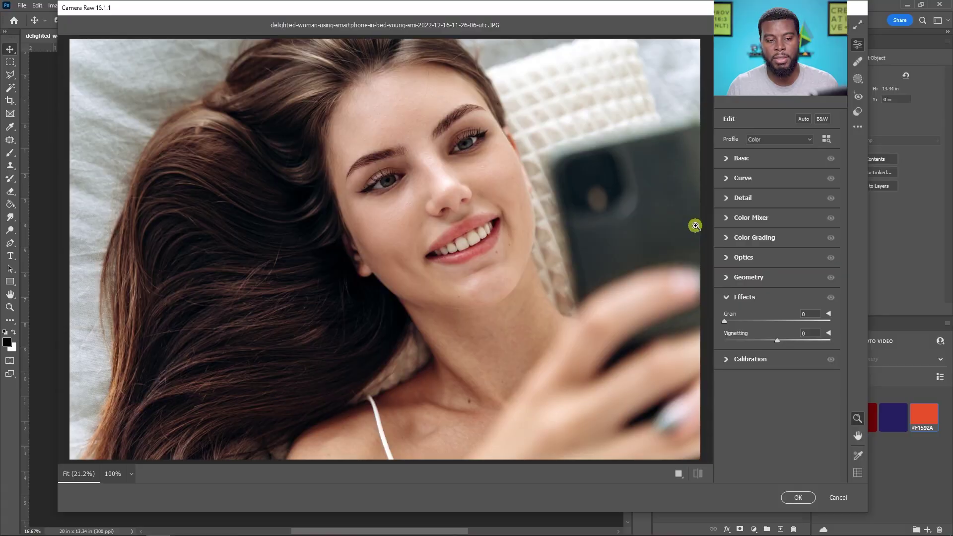
- In Camera Raw Masking, select the detected Person 1 and show its Entire Person mask options
click(859, 84)
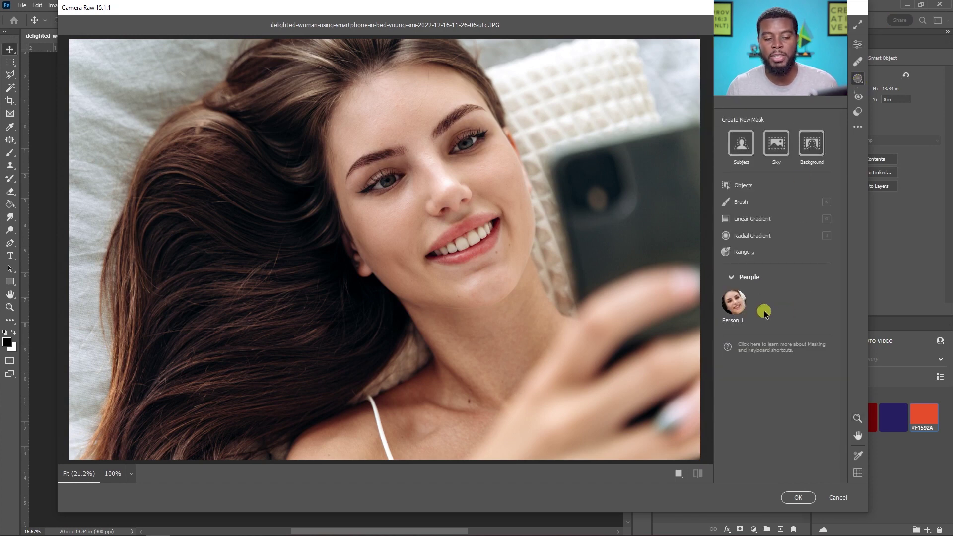
mouse_move(739, 305)
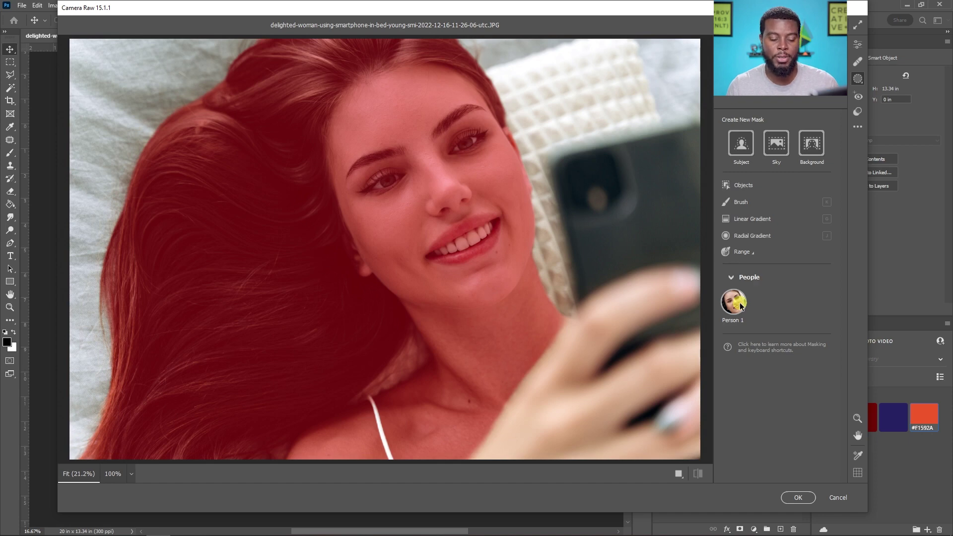
click(739, 305)
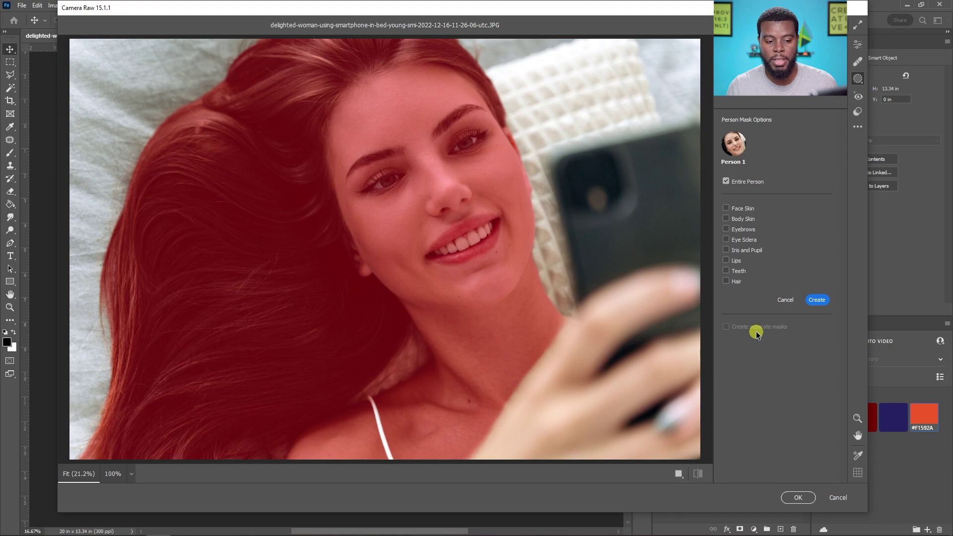
click(783, 302)
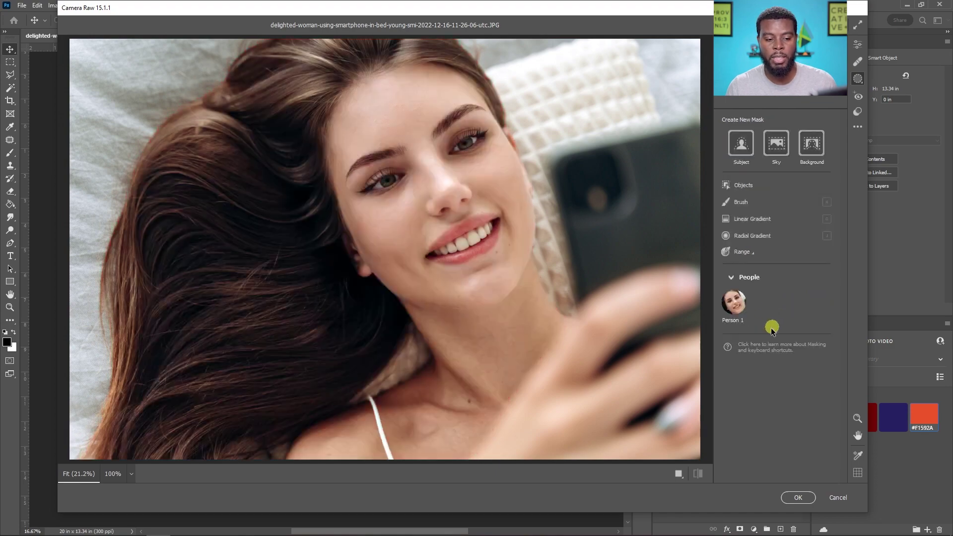
click(735, 305)
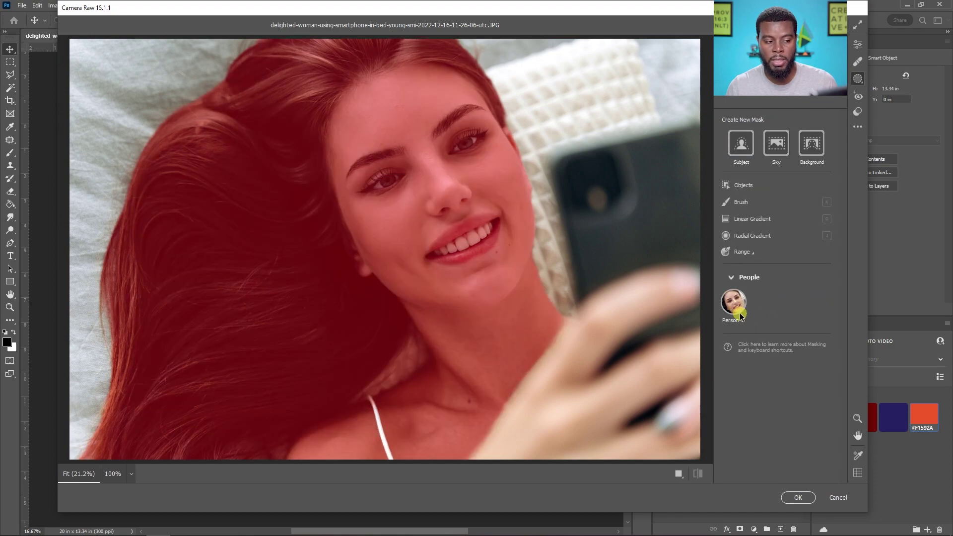
click(737, 306)
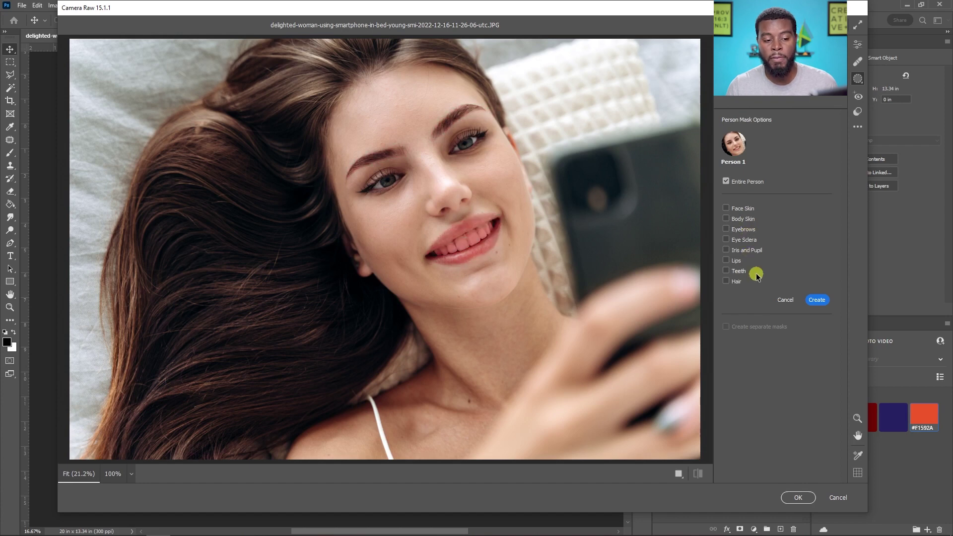
- Switch the Person 1 mask from Entire Person to Teeth, create it, and zoom onto the teeth
click(727, 271)
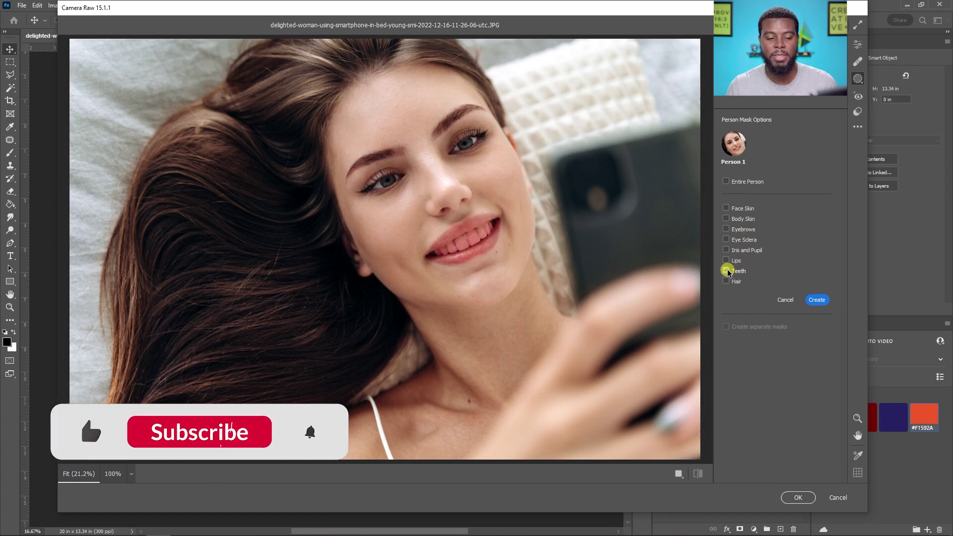
click(818, 304)
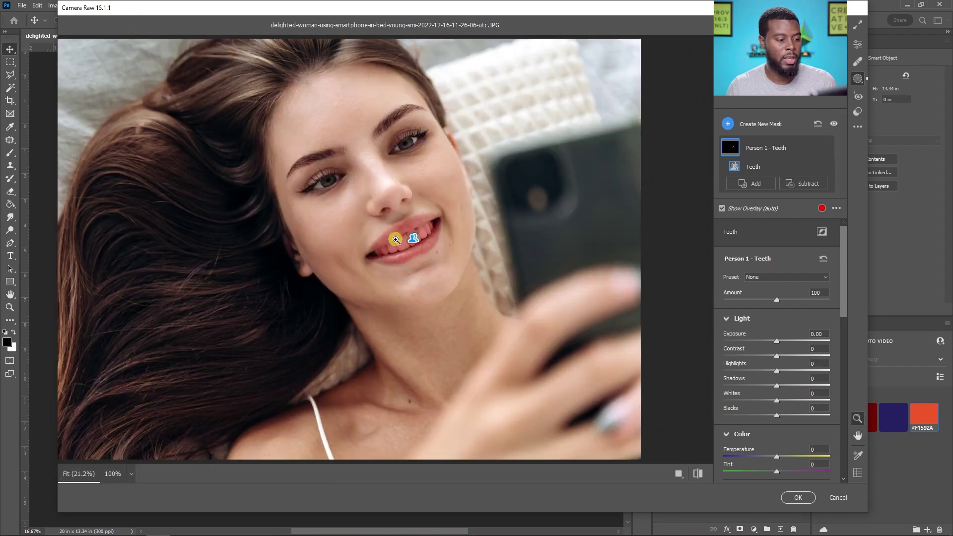
click(396, 240)
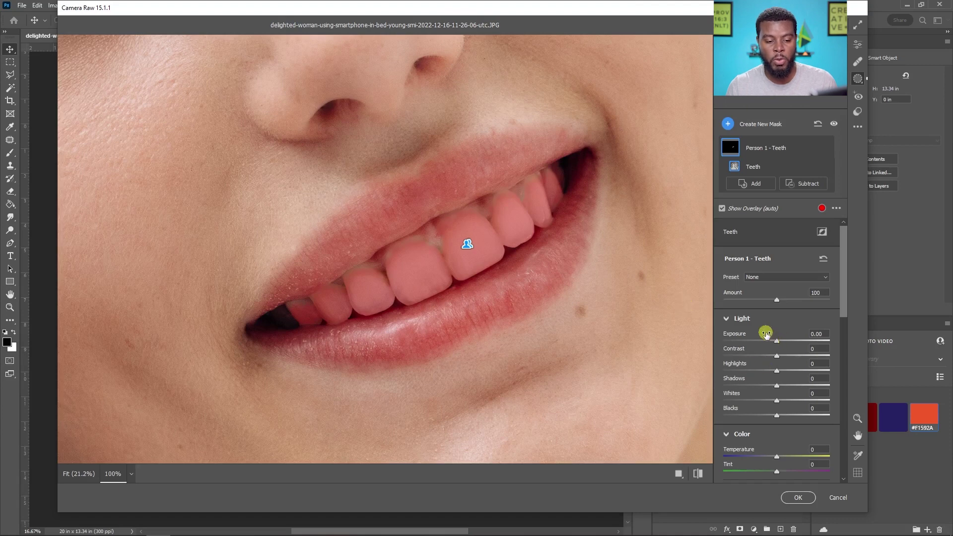
scroll(766, 334, down, 2)
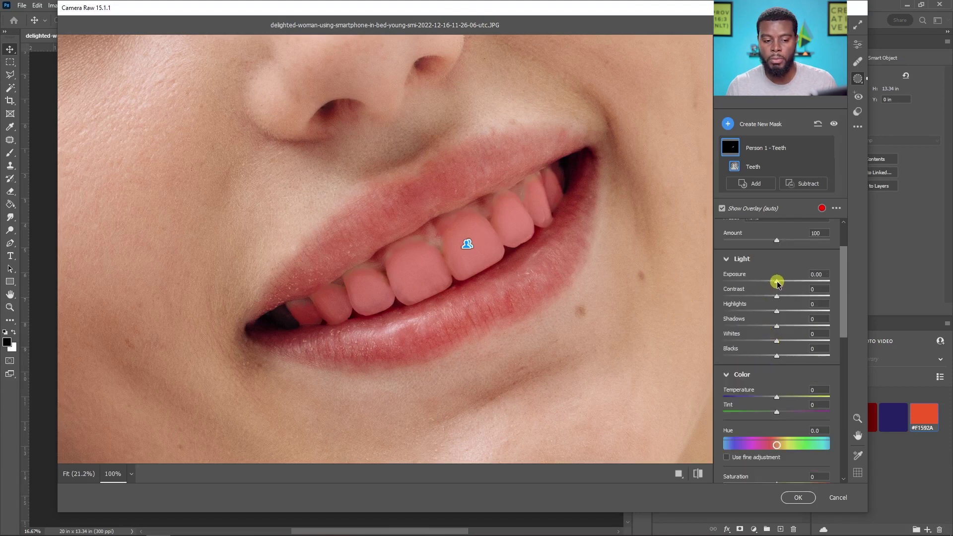
- Raise the teeth mask's exposure and highlights and cool its temperature to -10
drag(777, 282, 783, 283)
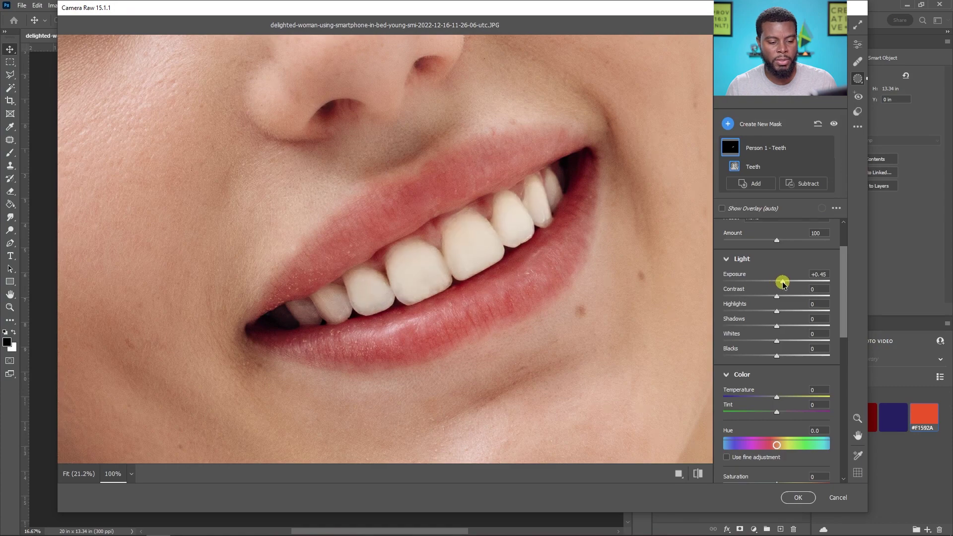
drag(777, 310, 783, 342)
drag(842, 313, 842, 345)
click(778, 318)
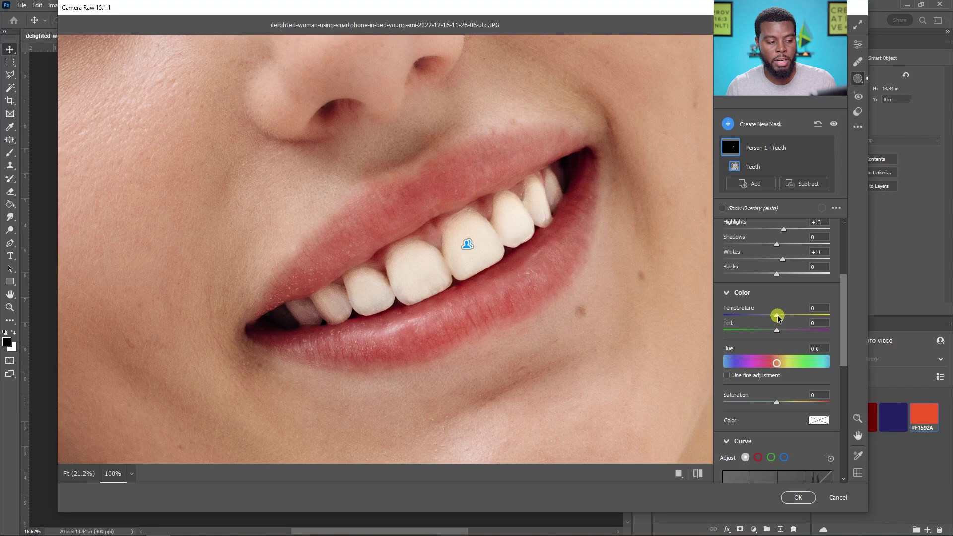
mouse_move(778, 317)
mouse_down()
mouse_move(700, 315)
mouse_move(769, 321)
mouse_up()
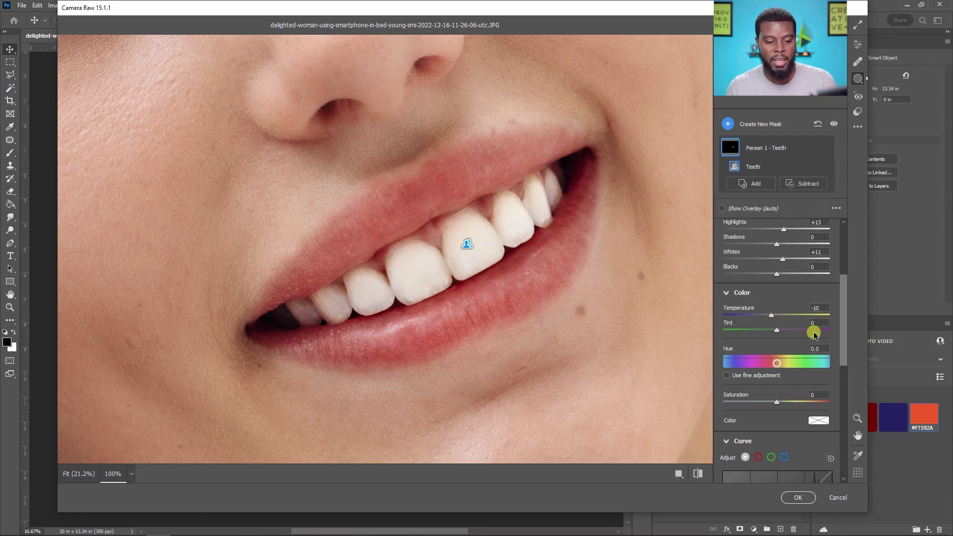
- Drain, reset and settle the teeth saturation at -25, then fit the photo with the Hand tool
scroll(841, 311, down, 3)
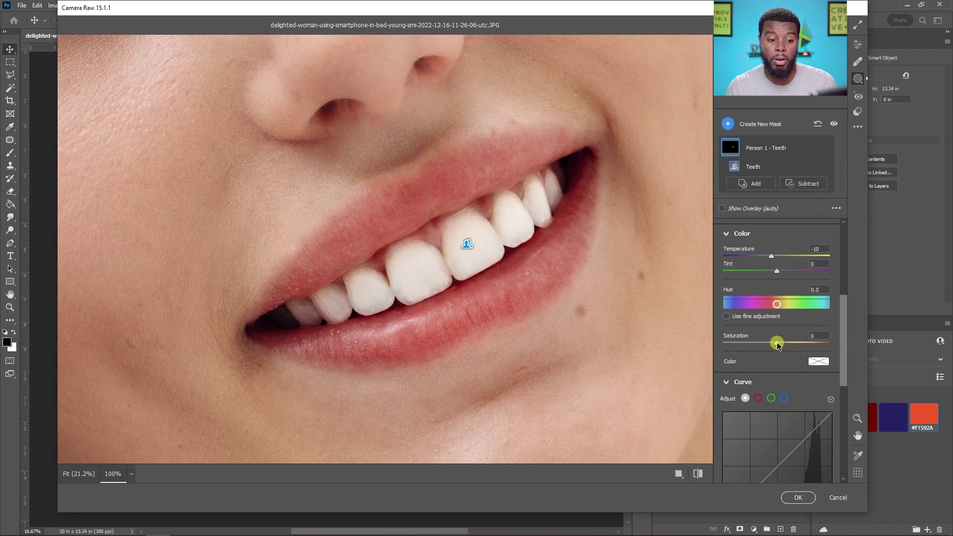
drag(777, 343, 643, 341)
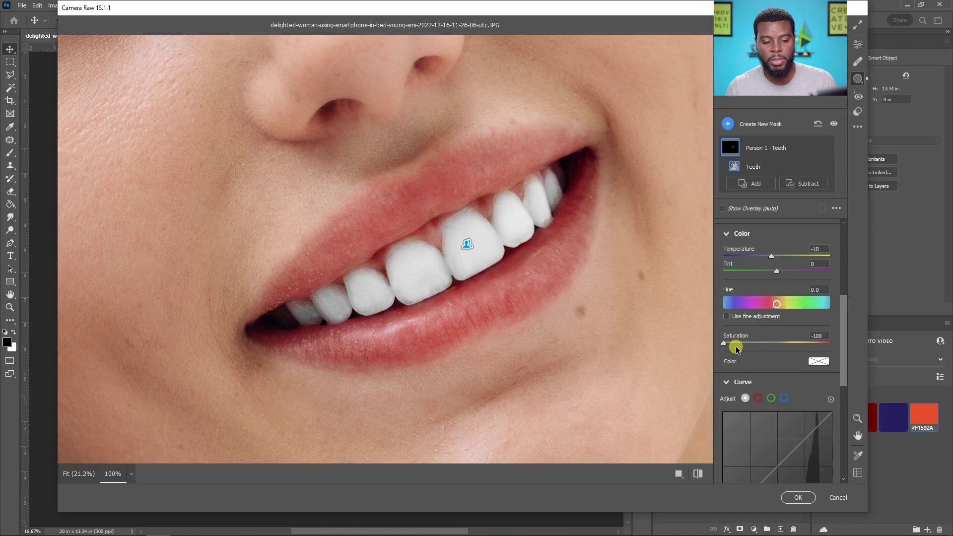
double_click(752, 343)
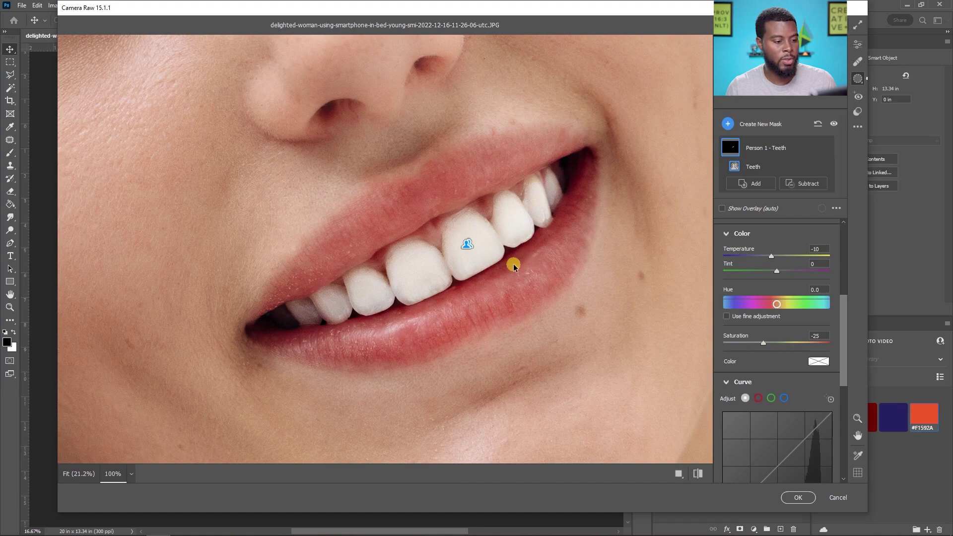
key(h)
click(505, 263)
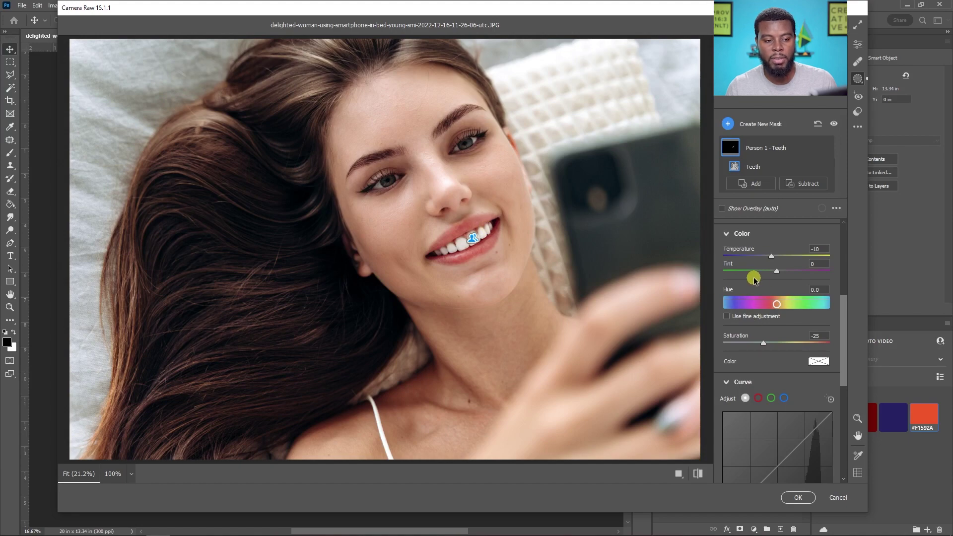
key(z)
click(467, 241)
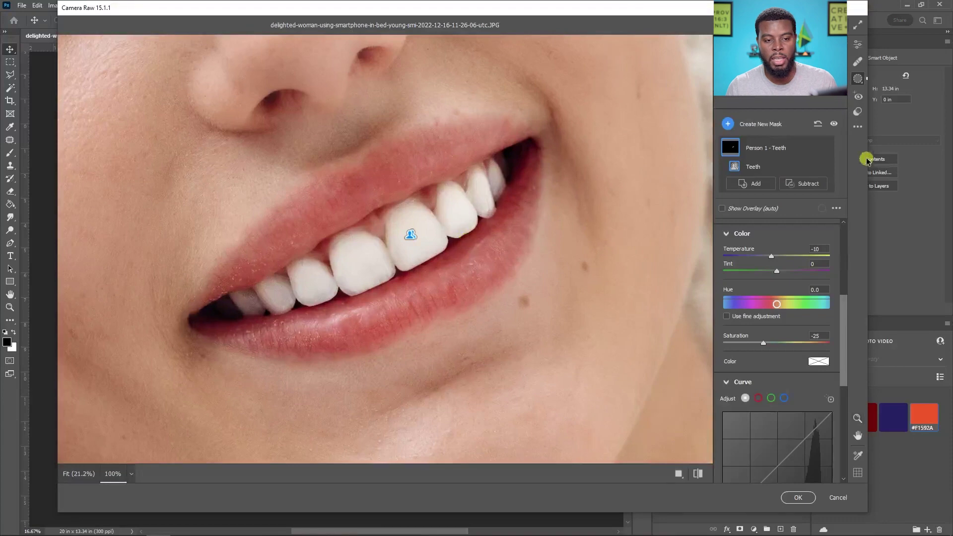
click(834, 123)
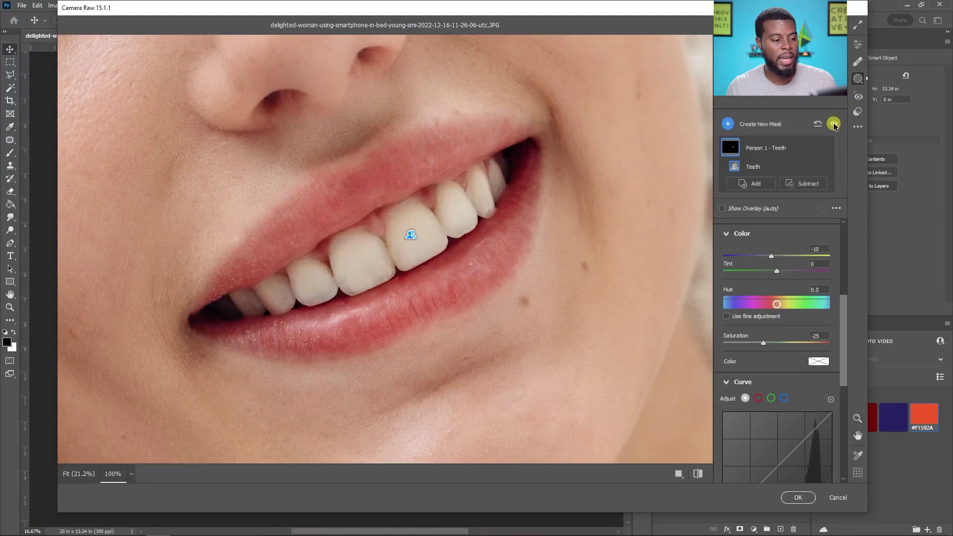
click(834, 123)
click(834, 124)
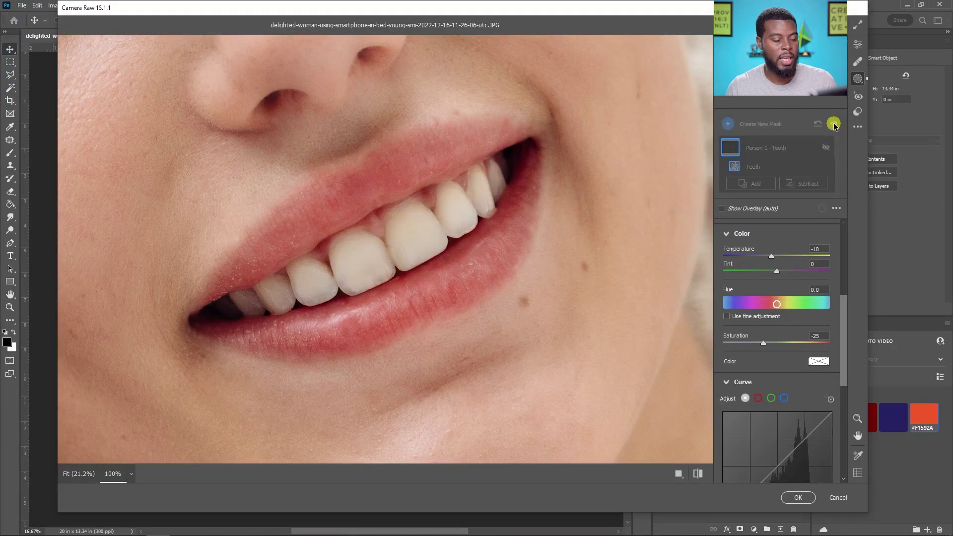
click(834, 124)
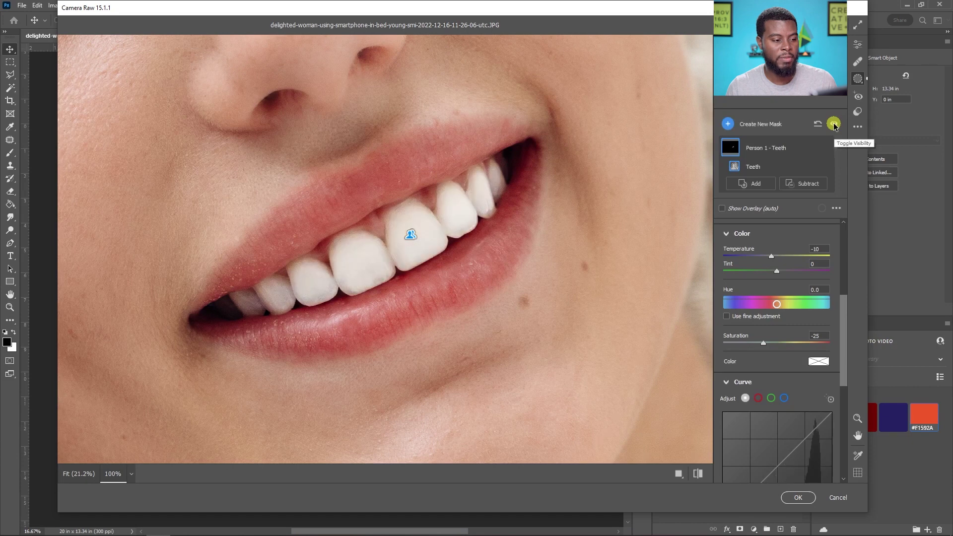
click(834, 124)
click(834, 124)
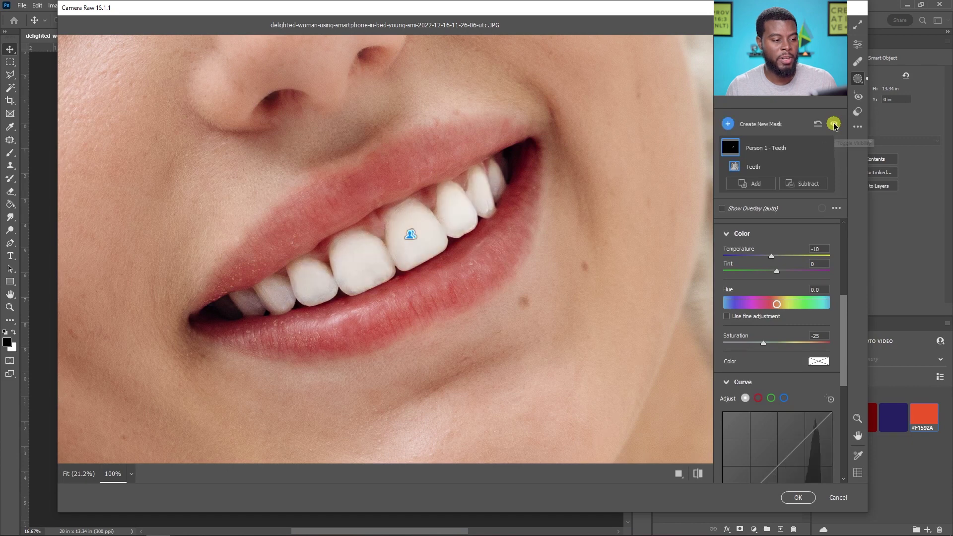
click(796, 498)
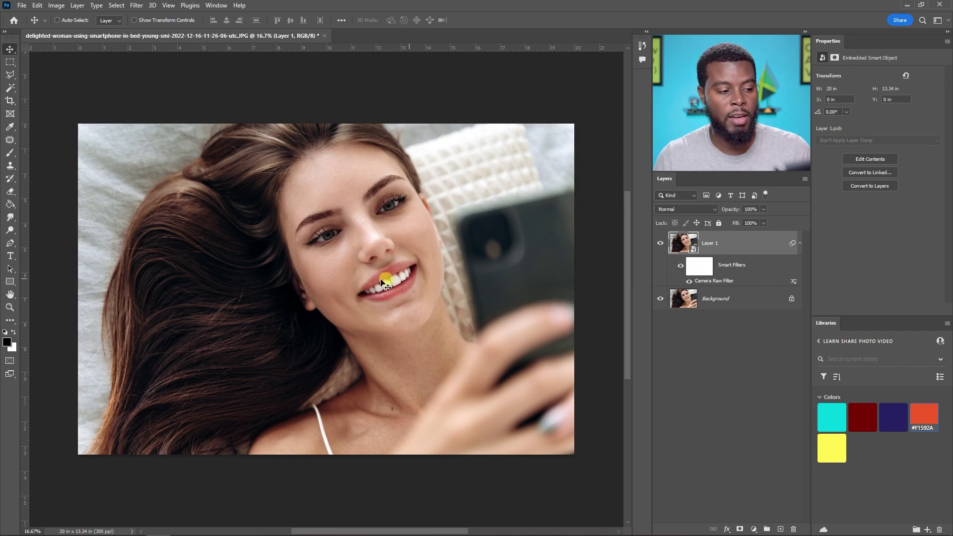
- Compare the teeth with the smart filter off and on, fit the image, and reopen Camera Raw Filter
drag(372, 272, 457, 260)
scroll(496, 261, up, 1)
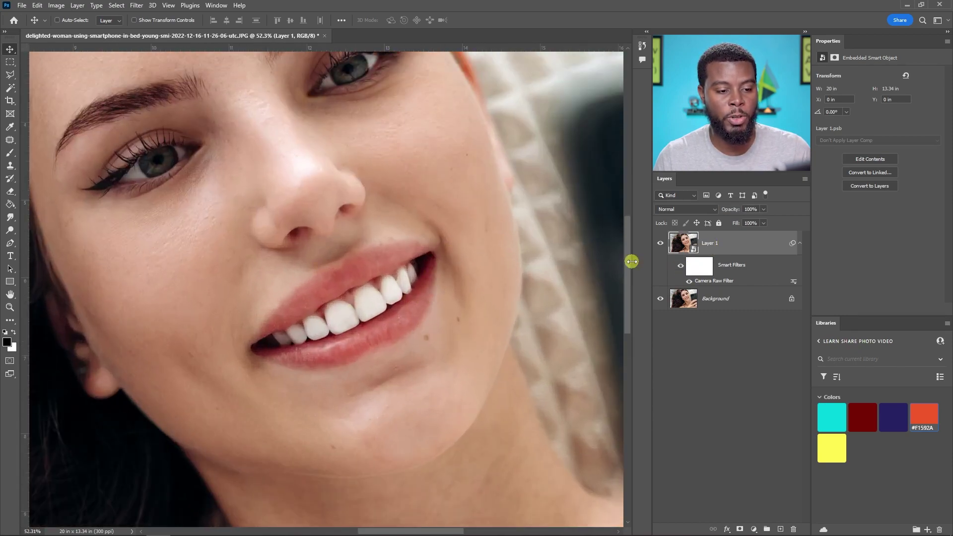
click(678, 267)
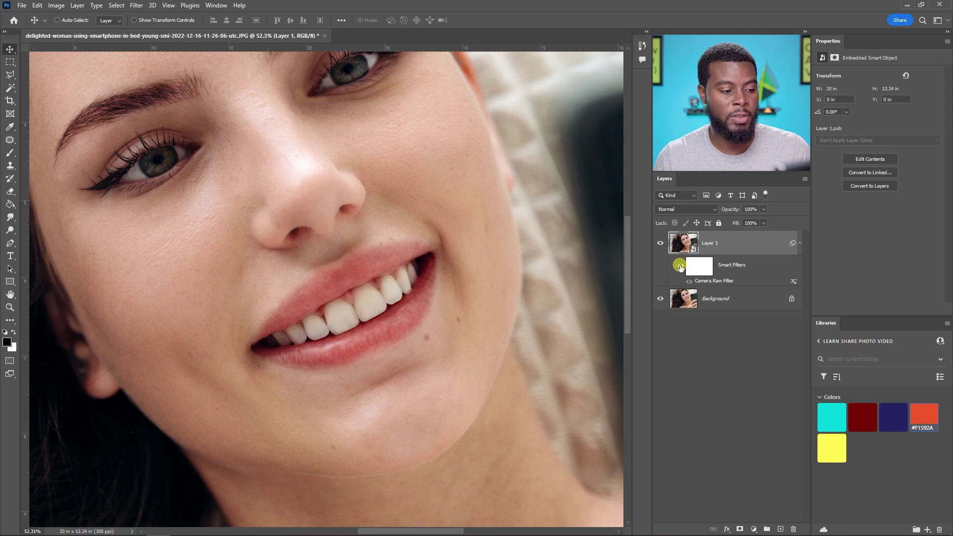
click(679, 267)
key(ctrl+0)
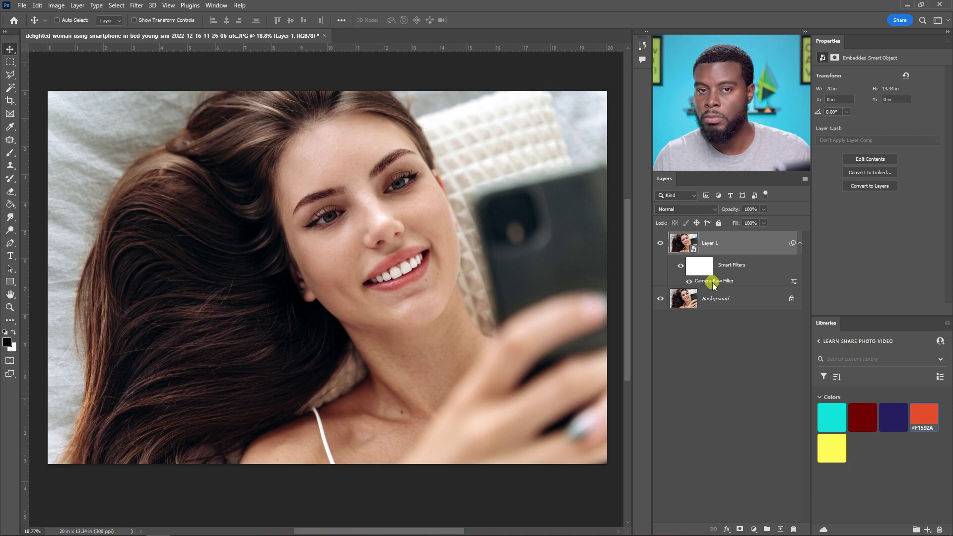
double_click(714, 282)
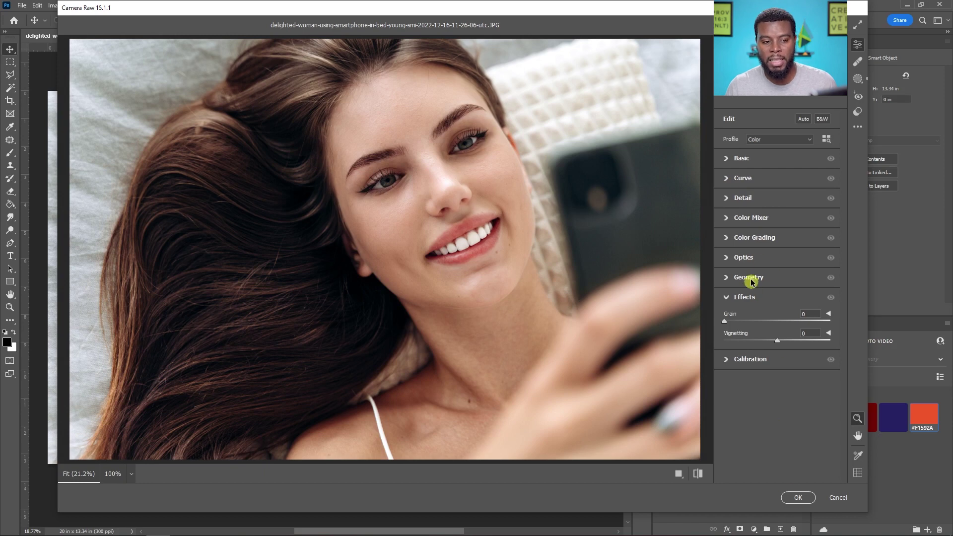
- Check the Person 1 - Teeth mask's sliders, then confirm Camera Raw with OK
click(859, 79)
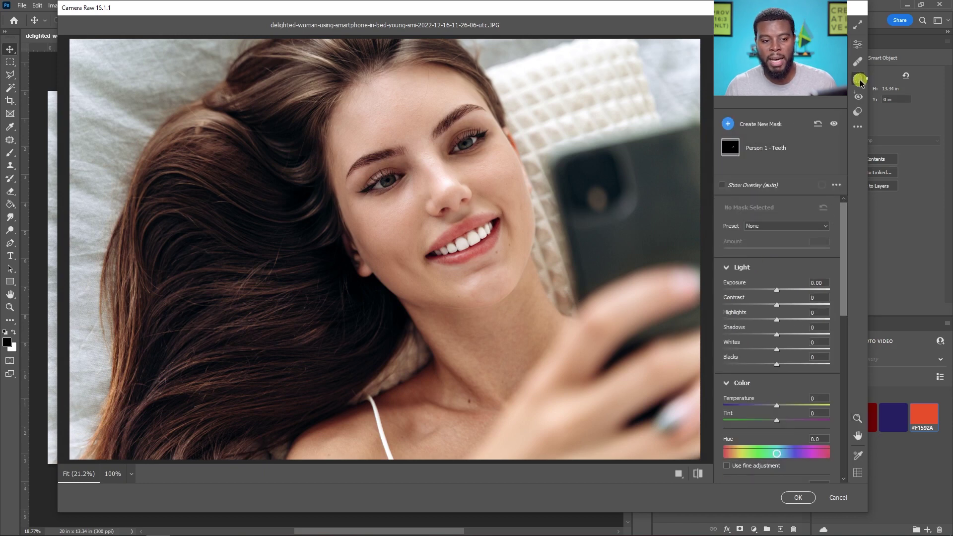
click(769, 150)
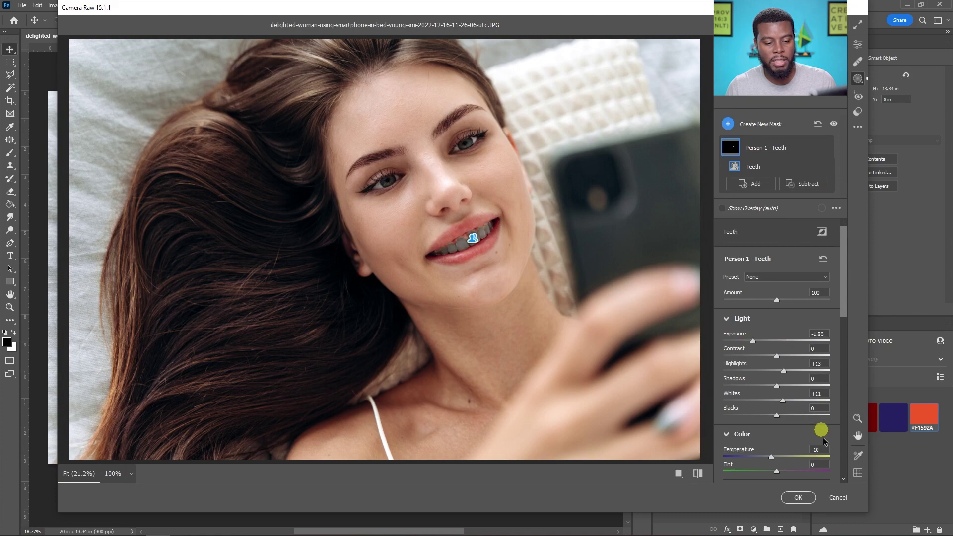
click(797, 498)
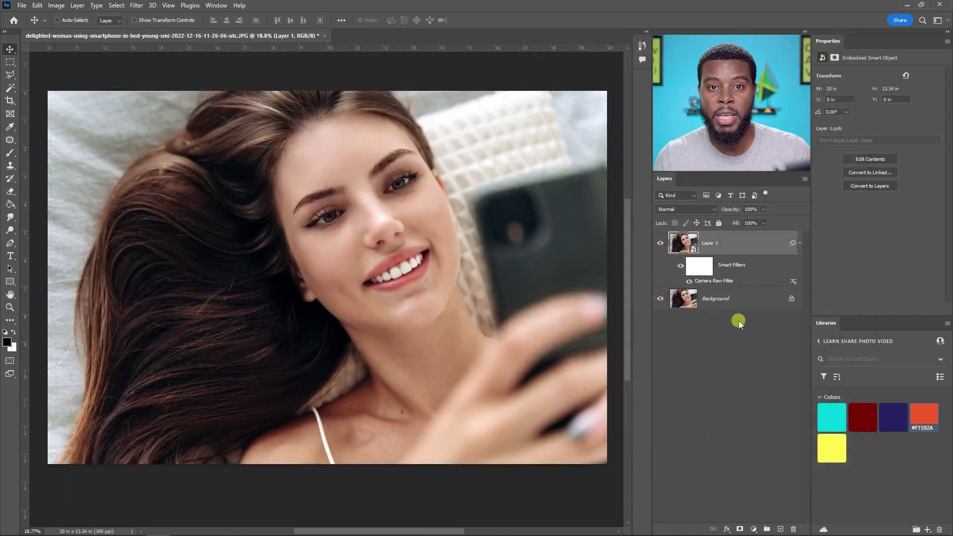